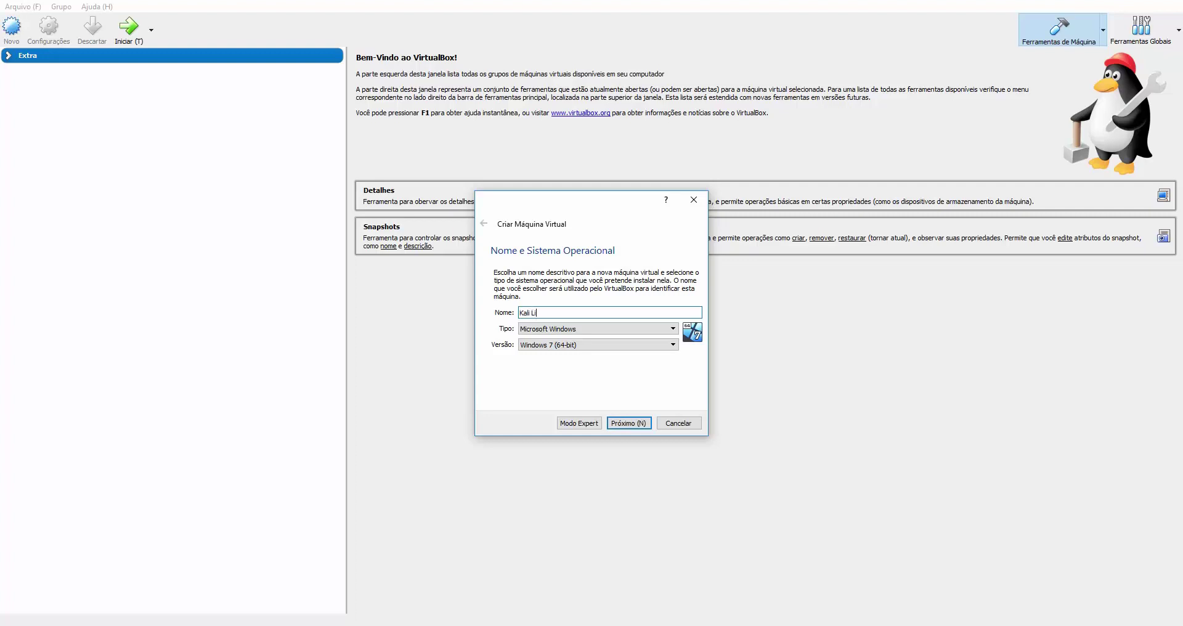
- Name the new virtual machine "Kali Linux" with the default Linux type and version, and set its memory to 4096 MB
{"action": "type", "text": "nux"}
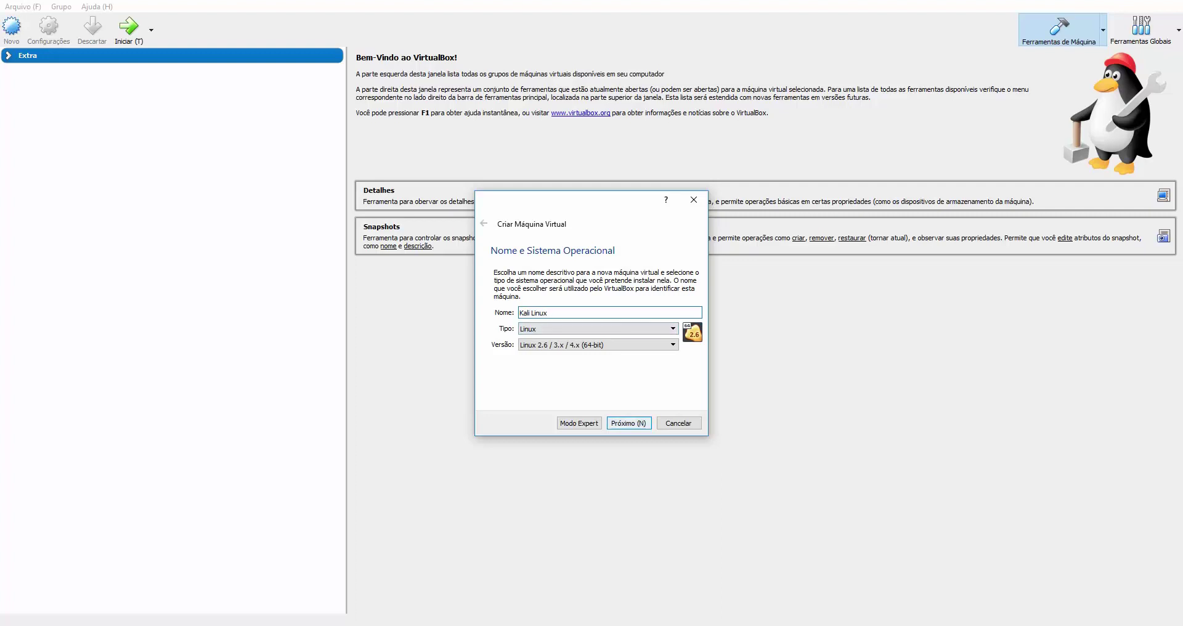
{"action": "key", "text": "Return"}
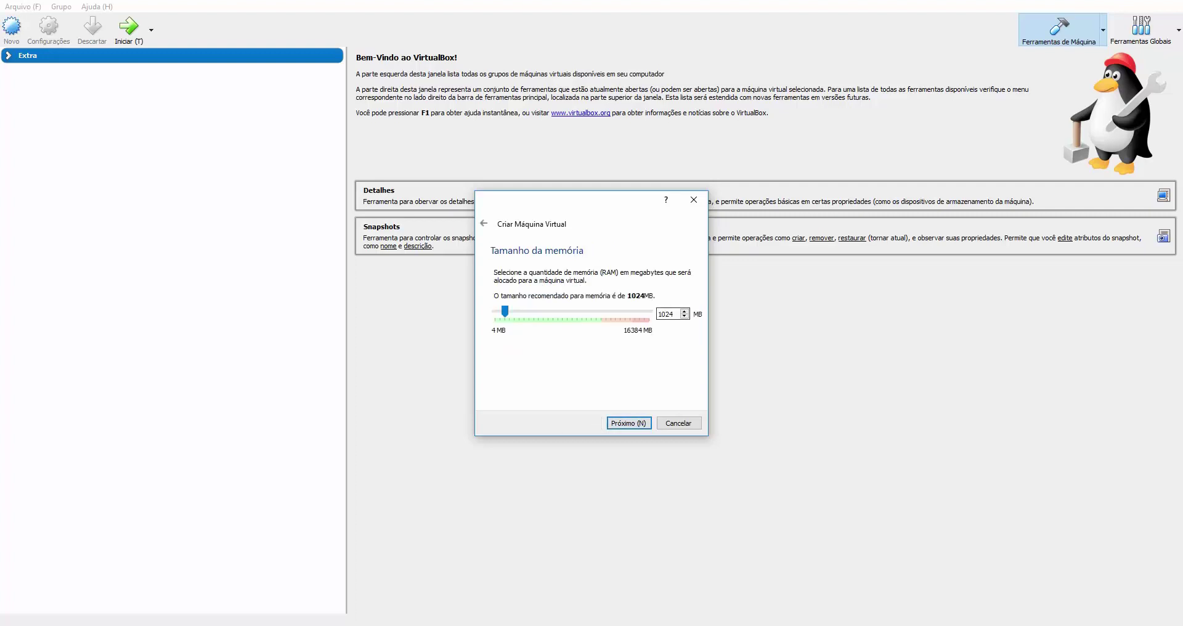
{"action": "key", "text": "Tab"}
{"action": "type", "text": "4096"}
{"action": "key", "text": "Return"}
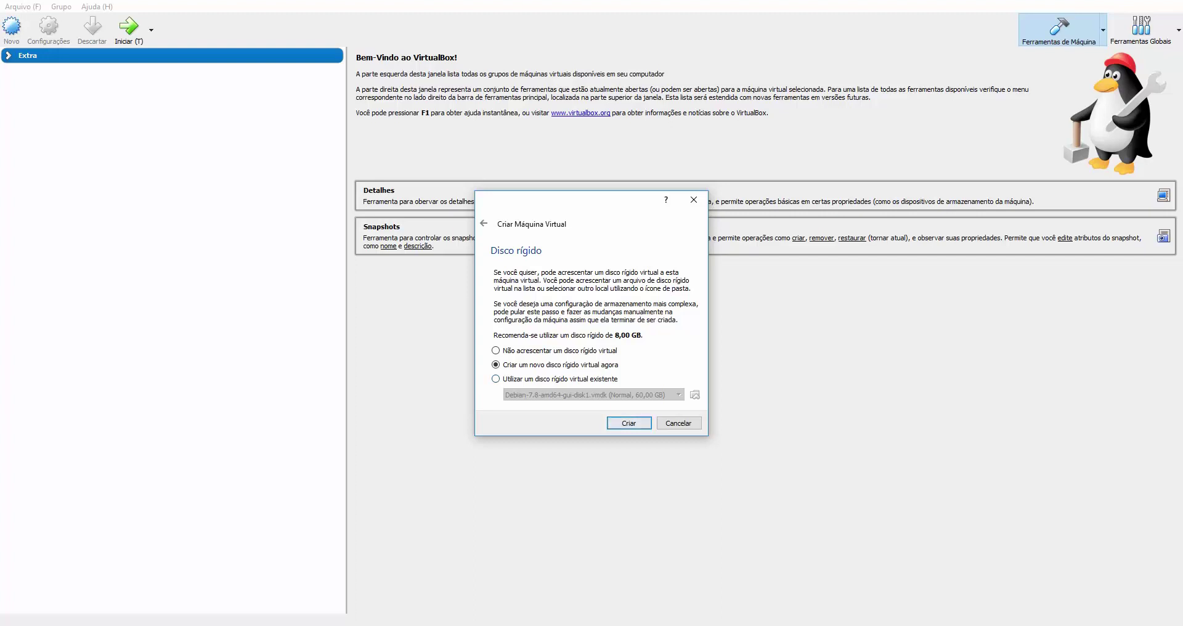
{"action": "left_click", "coordinate": [496, 379]}
{"action": "key", "text": "alt+Down"}
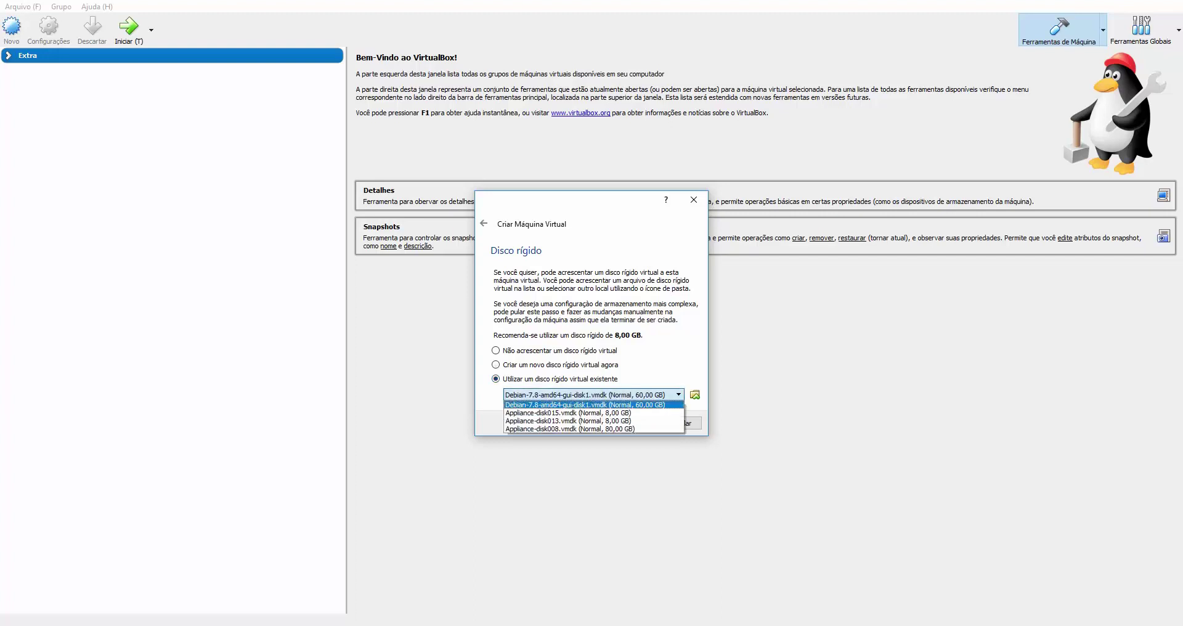
{"action": "key", "text": "Down"}
{"action": "key", "text": "Down"}
{"action": "key", "text": "Down"}
{"action": "key", "text": "Up"}
{"action": "key", "text": "Up"}
{"action": "key", "text": "Up"}
{"action": "key", "text": "Escape"}
{"action": "key", "text": "shift+Tab"}
{"action": "key", "text": "Up"}
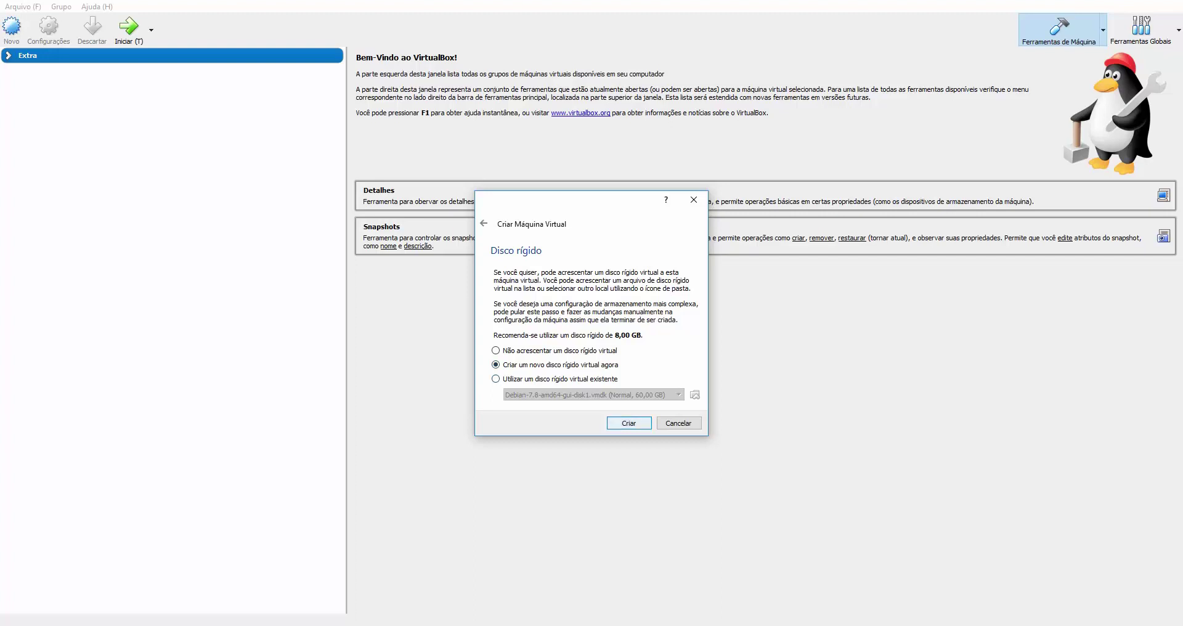
- Choose to create a new virtual hard disk as a dynamically allocated VDI file
{"action": "key", "text": "Return"}
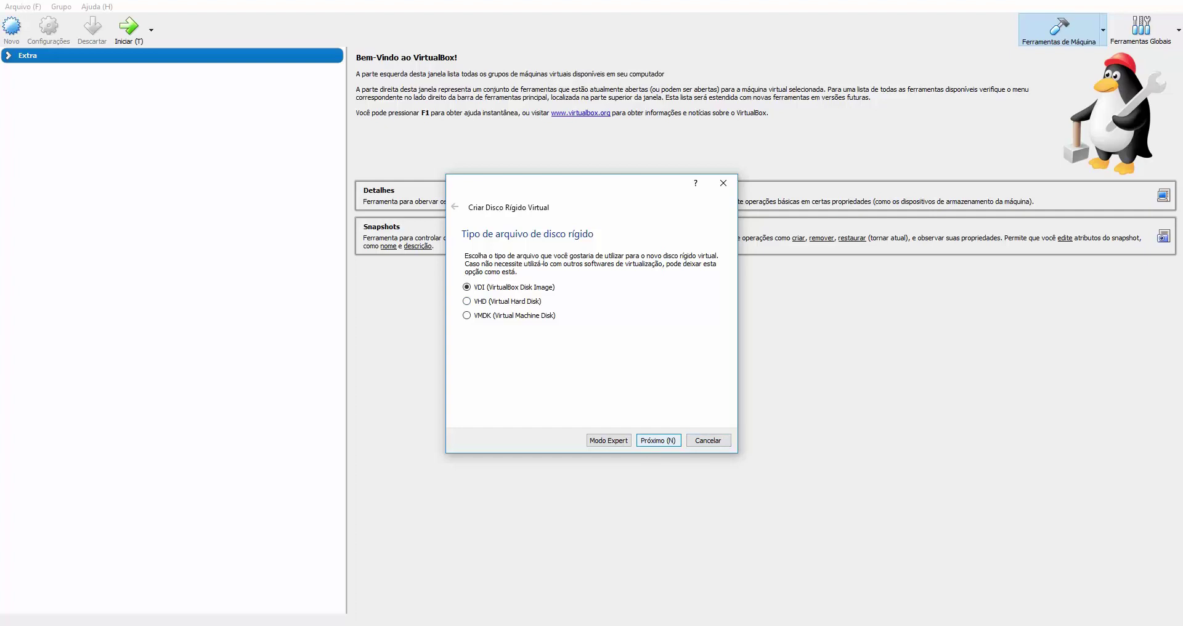
{"action": "key", "text": "Return"}
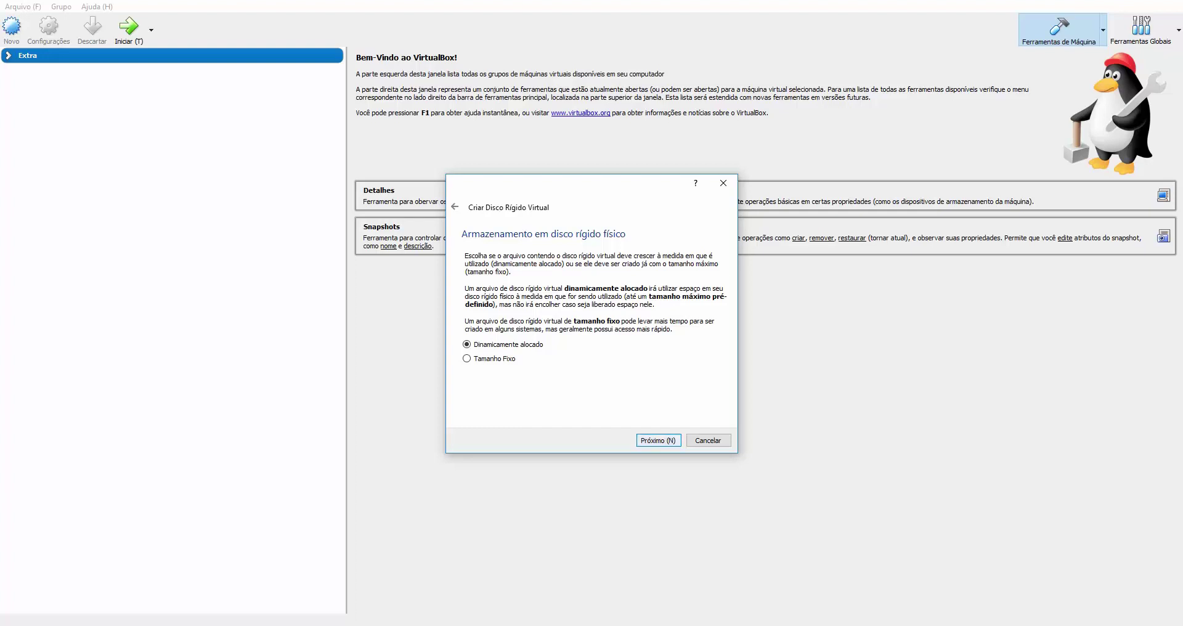
{"action": "key", "text": "Return"}
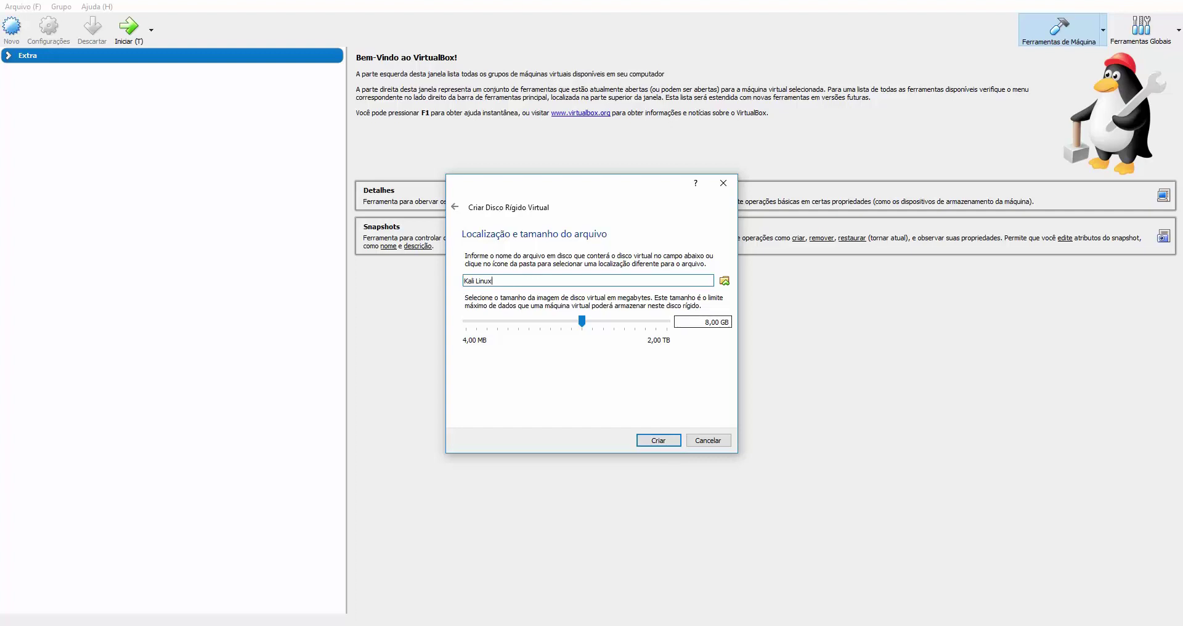
- Set the virtual disk size to 120 GB, keeping the file name Kali Linux, and create the disk
{"action": "key", "text": "Delete"}
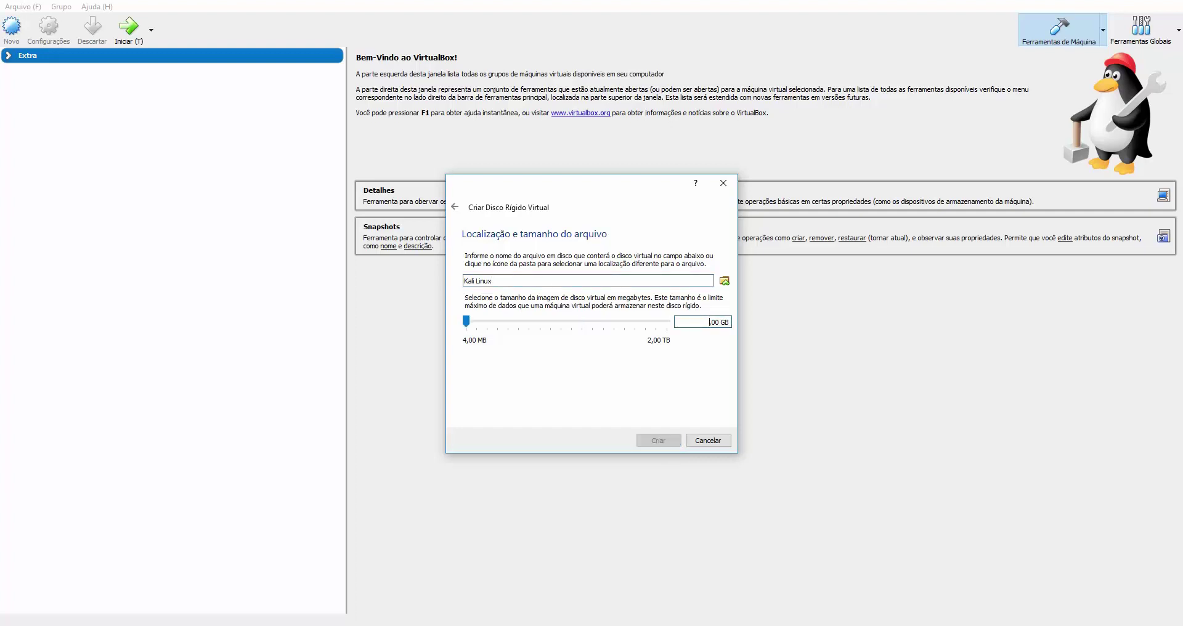
{"action": "type", "text": "100"}
{"action": "key", "text": "BackSpace"}
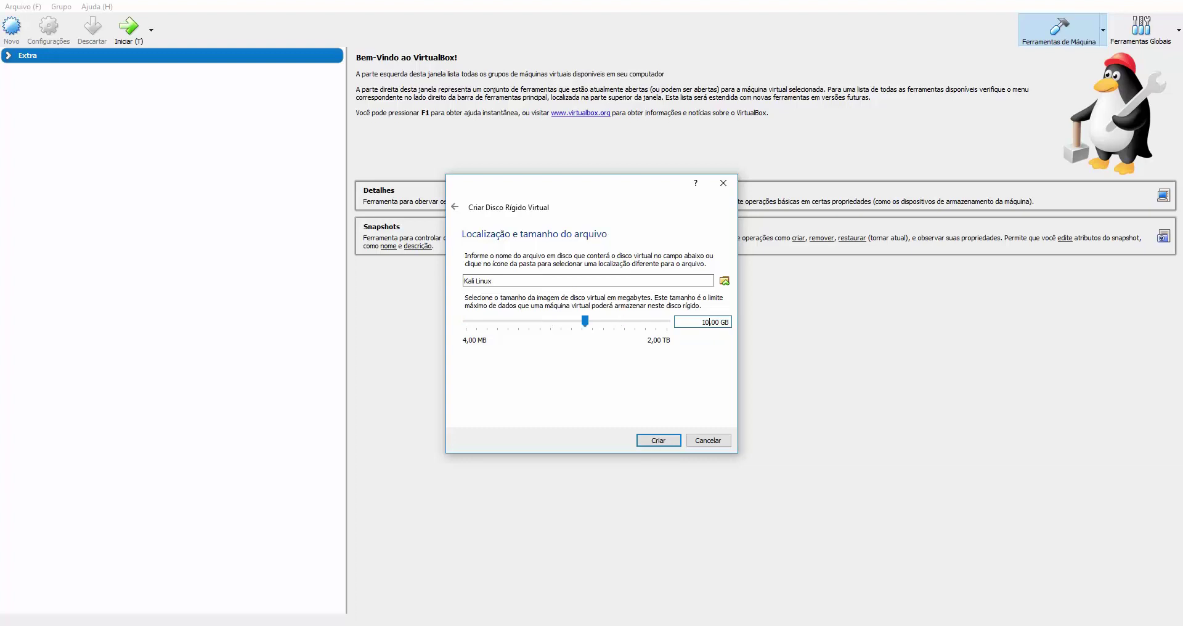
{"action": "key", "text": "BackSpace"}
{"action": "type", "text": "32"}
{"action": "key", "text": "BackSpace"}
{"action": "key", "text": "BackSpace"}
{"action": "type", "text": "20"}
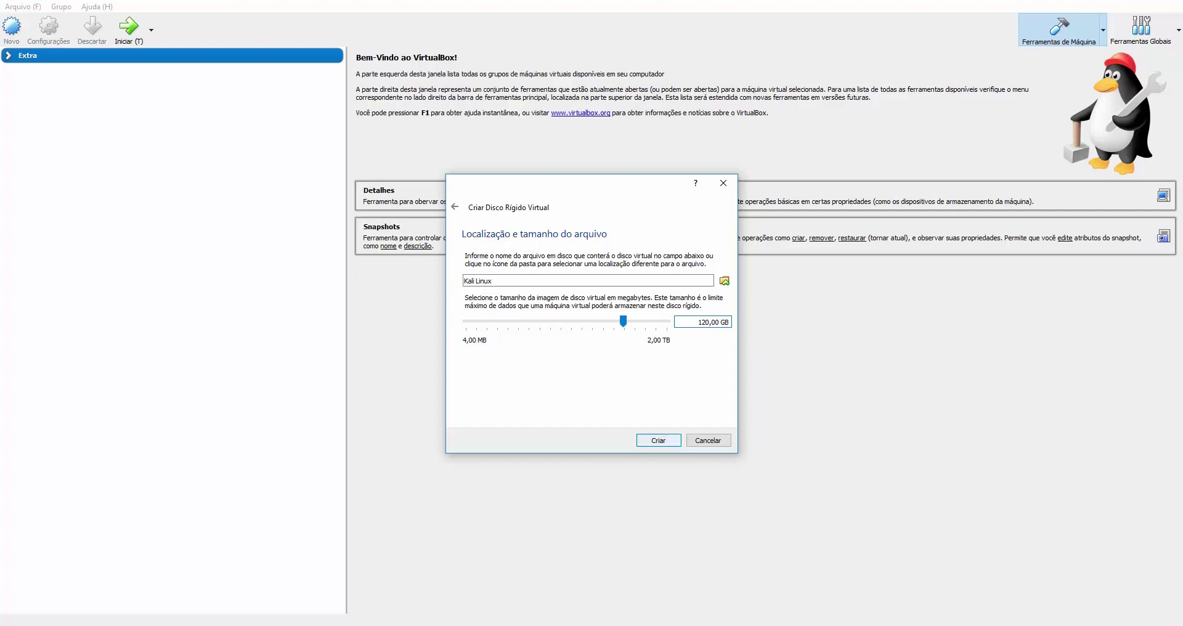
{"action": "key", "text": "Return"}
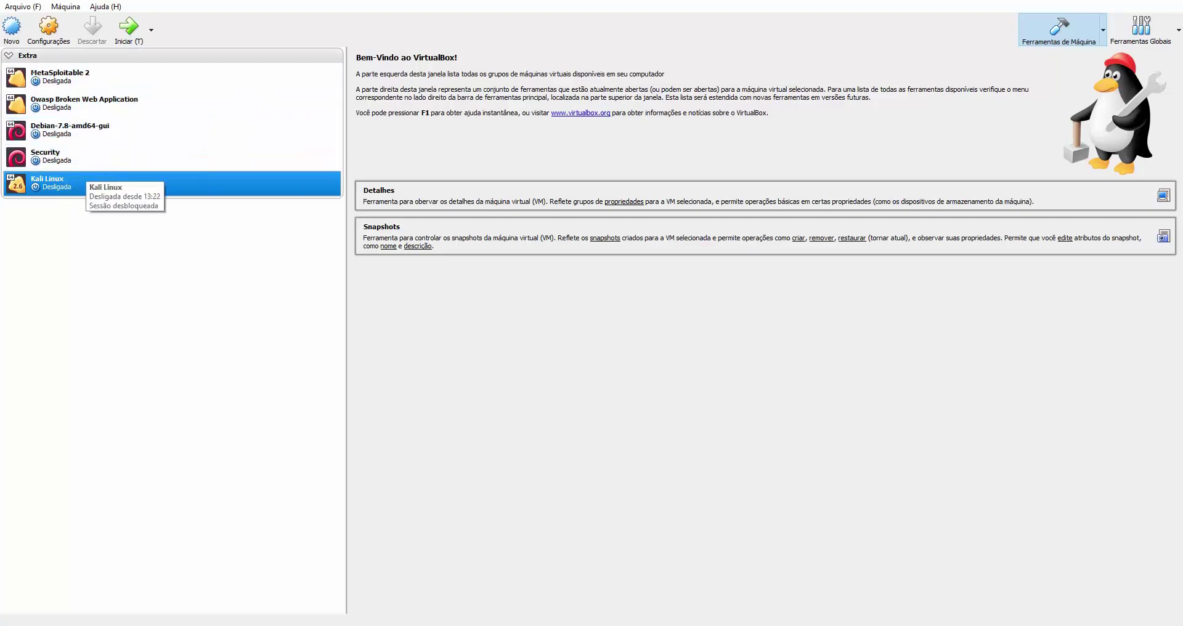
- Move the Kali Linux machine out of the Extra group and collapse that group
{"action": "left_click_drag", "start_coordinate": [81, 180], "coordinate": [77, 182]}
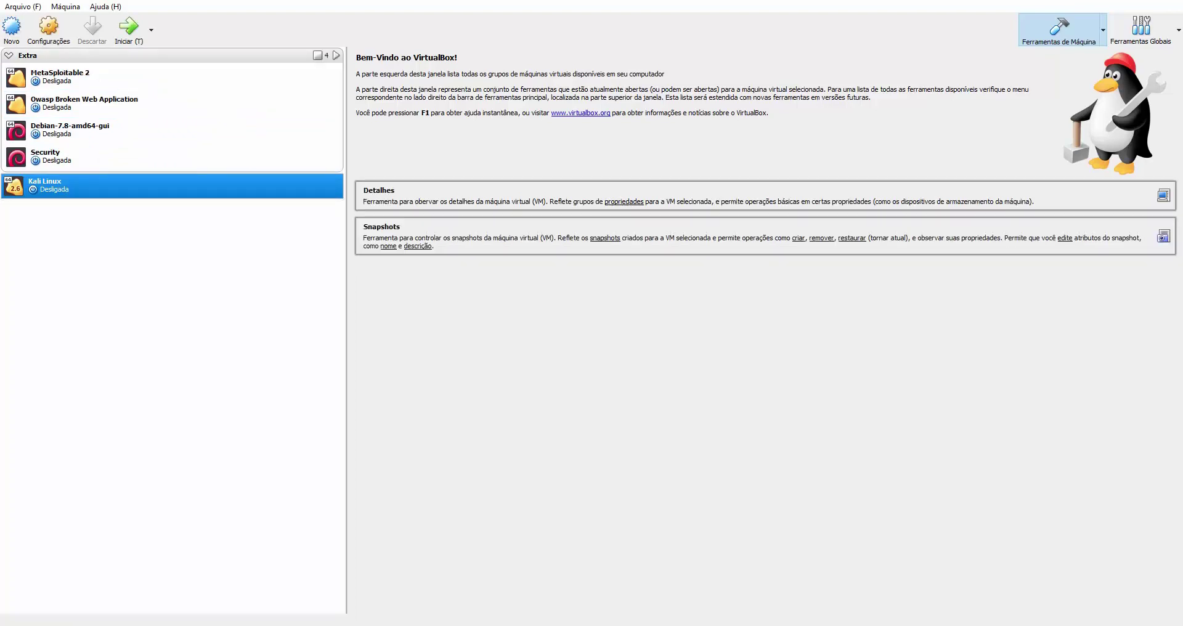
{"action": "left_click", "coordinate": [8, 55]}
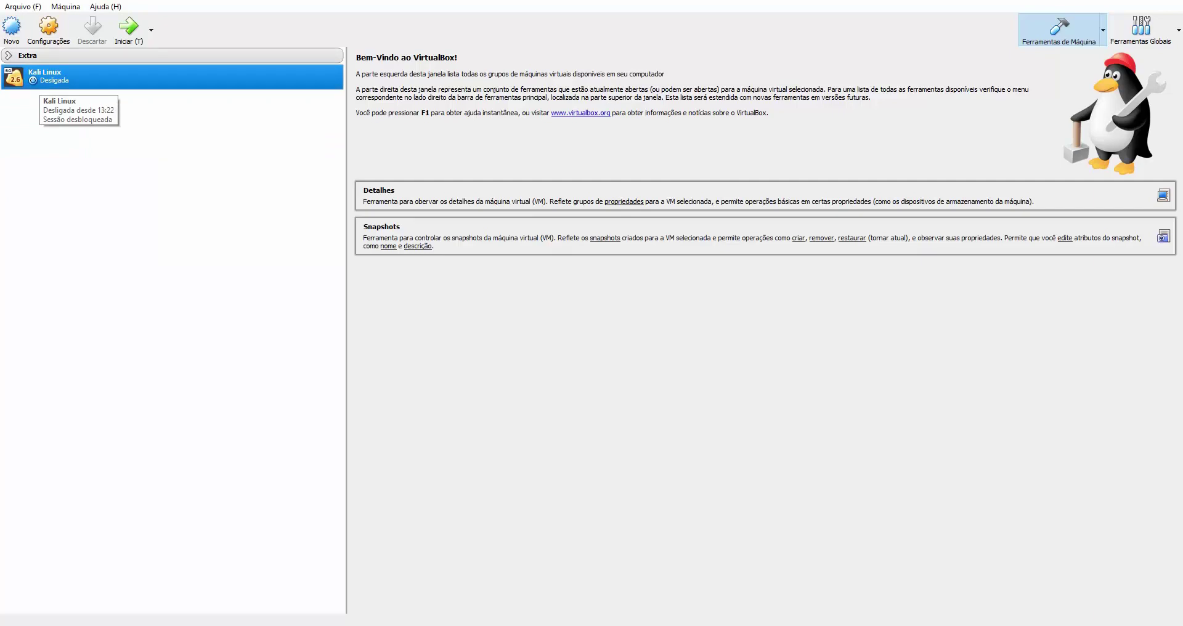
- Switch to the web browser, go to kali.org in an empty tab and open the Download Kali Linux page
{"action": "key", "text": "alt+Tab"}
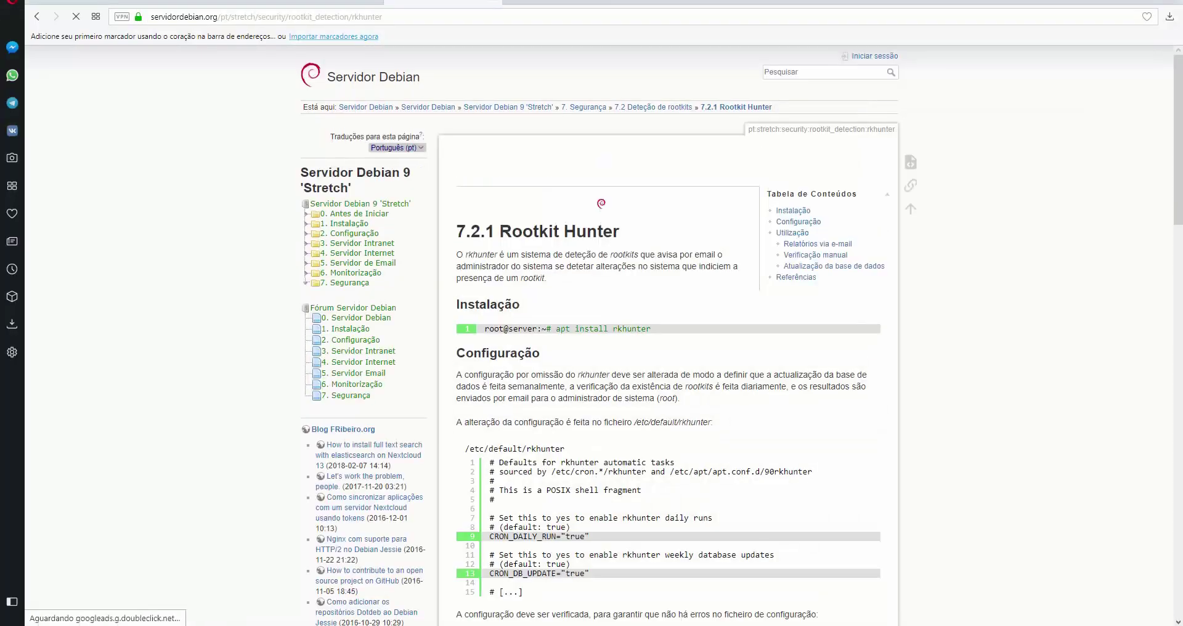
{"action": "key", "text": "ctrl+Tab"}
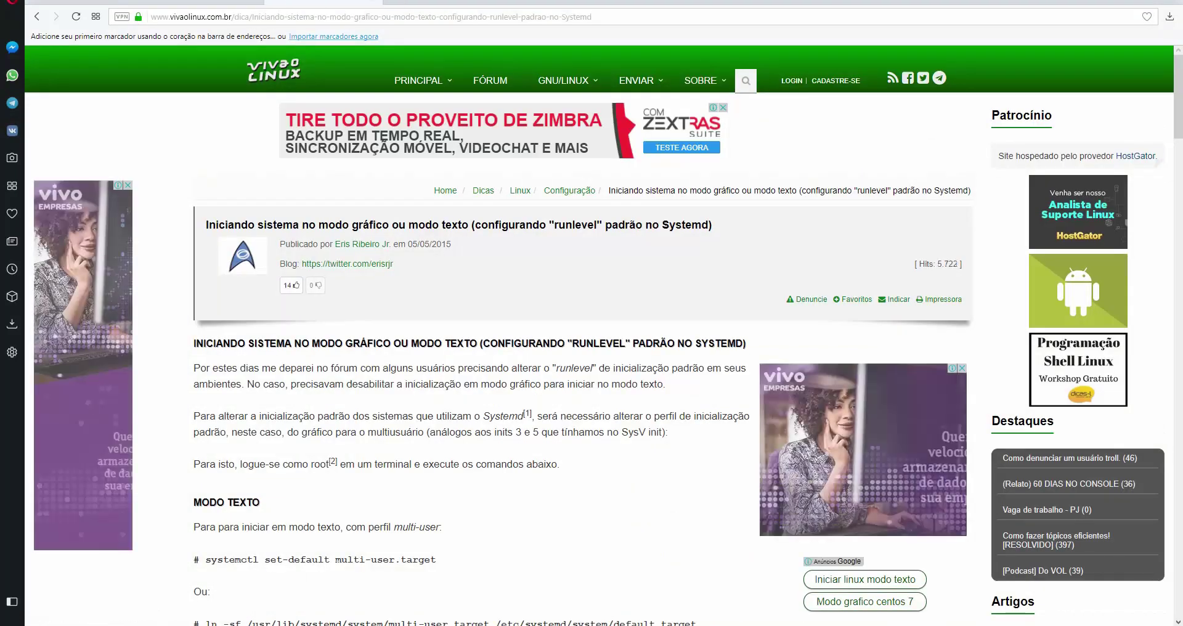
{"action": "key", "text": "ctrl+Tab"}
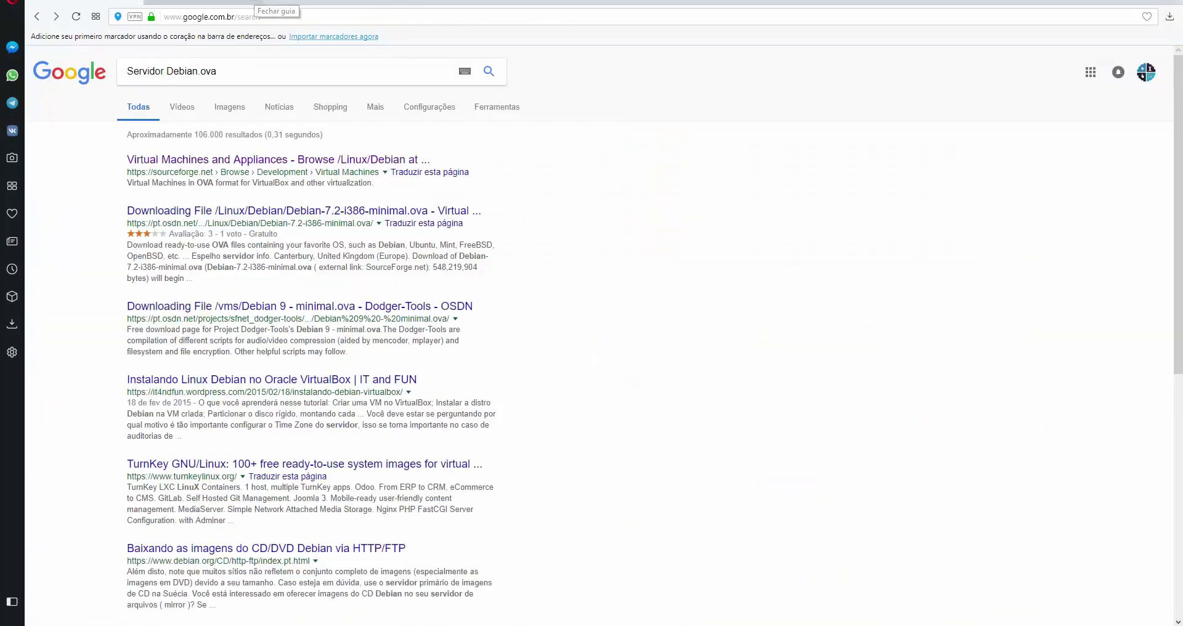
{"action": "key", "text": "ctrl+Tab"}
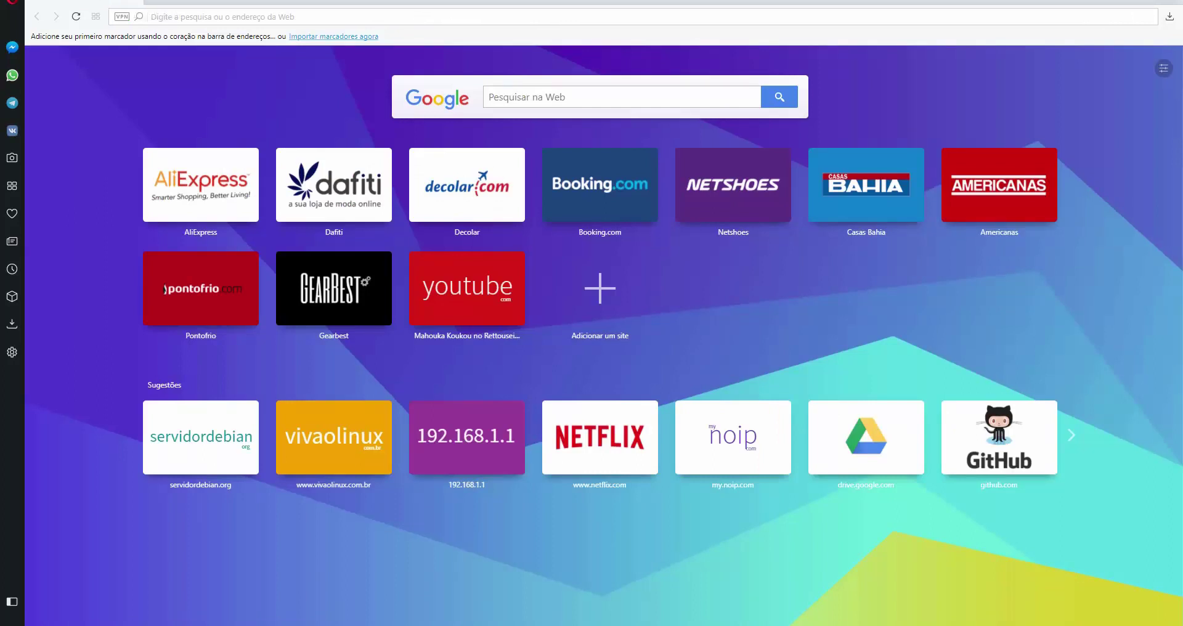
{"action": "type", "text": "kali.or"}
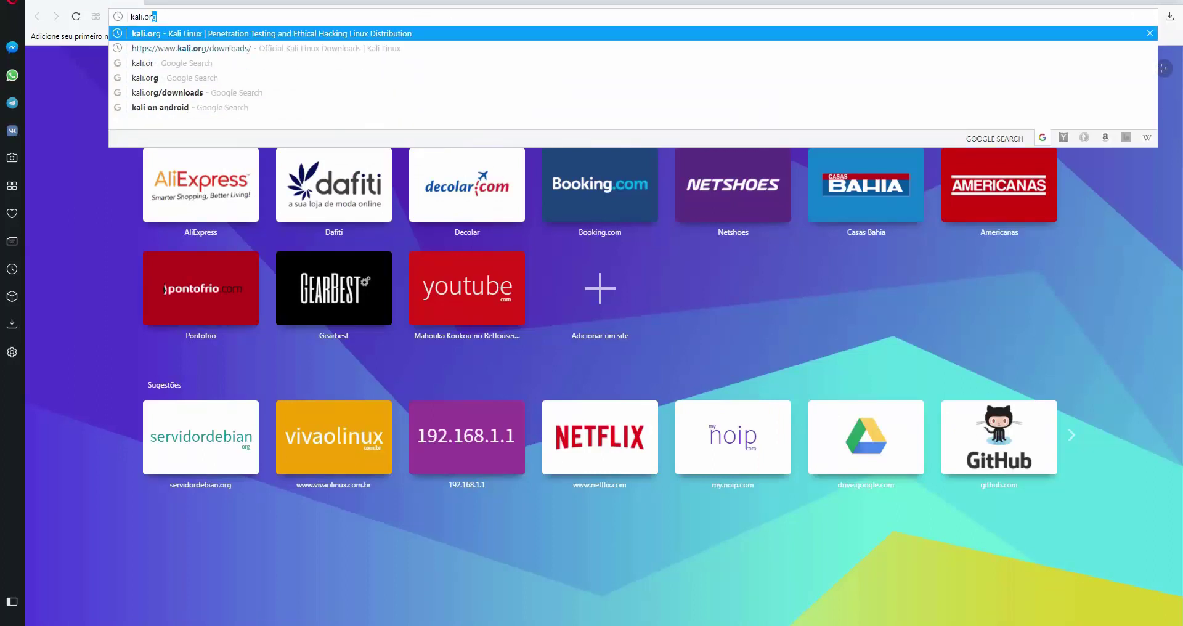
{"action": "type", "text": "g"}
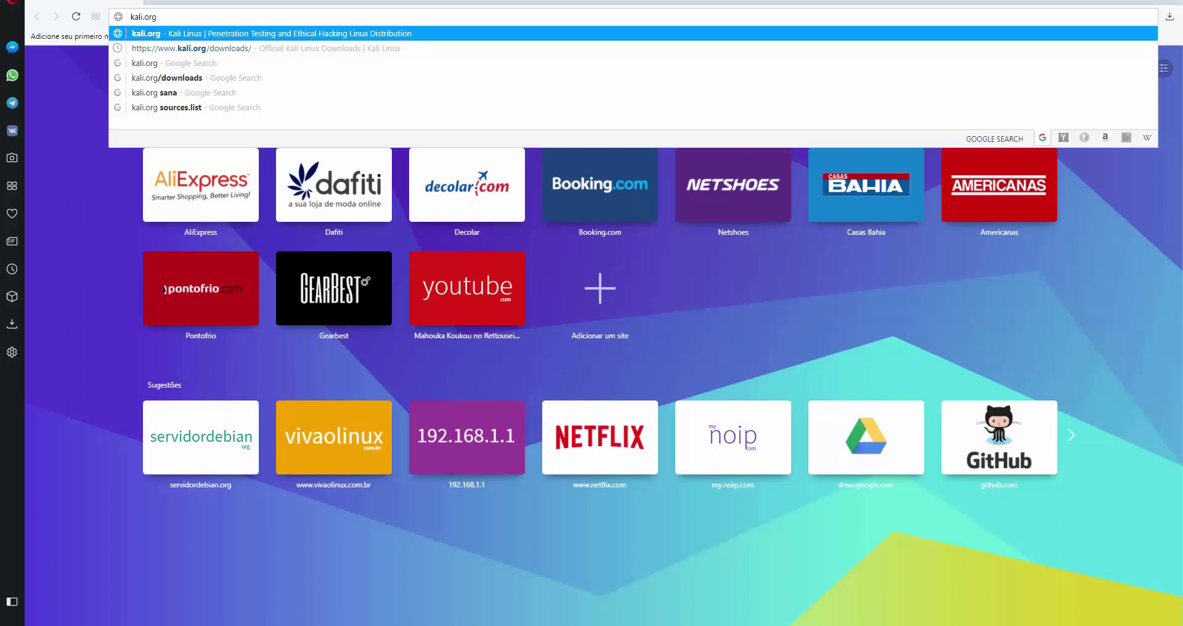
{"action": "key", "text": "Return"}
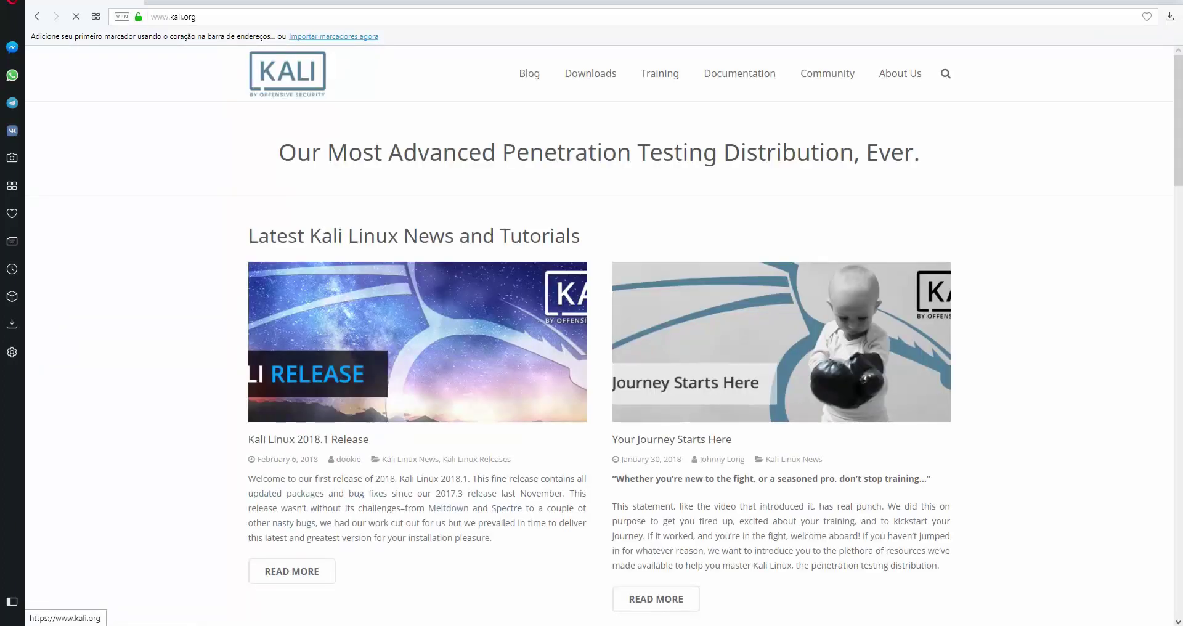
{"action": "mouse_move", "coordinate": [591, 73]}
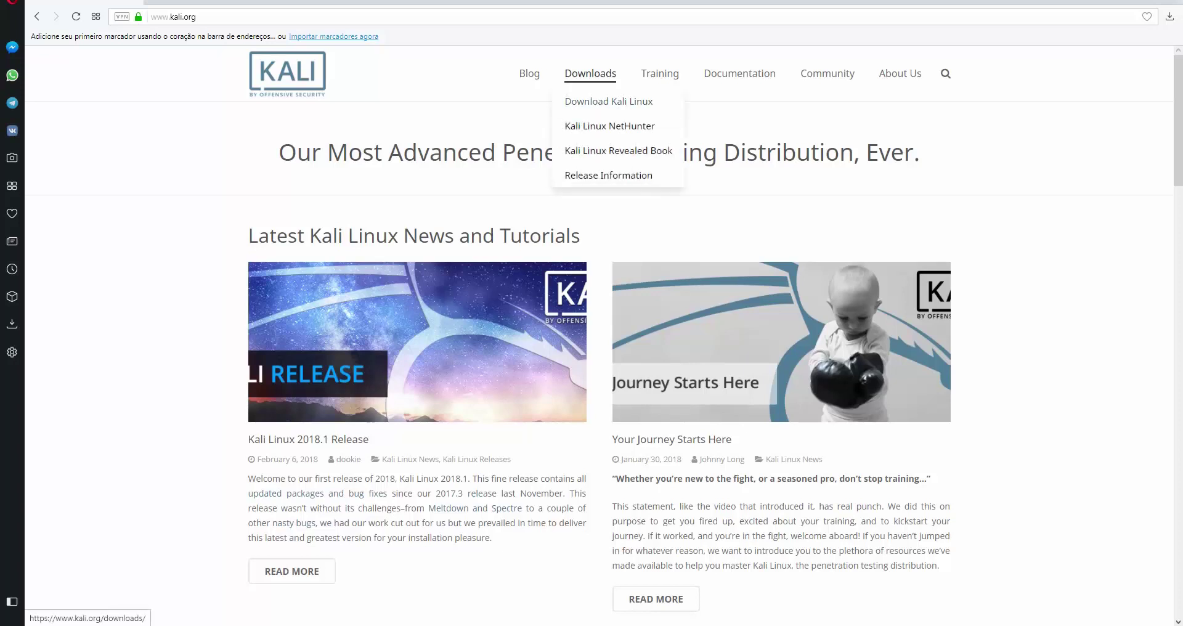
{"action": "left_click", "coordinate": [609, 101]}
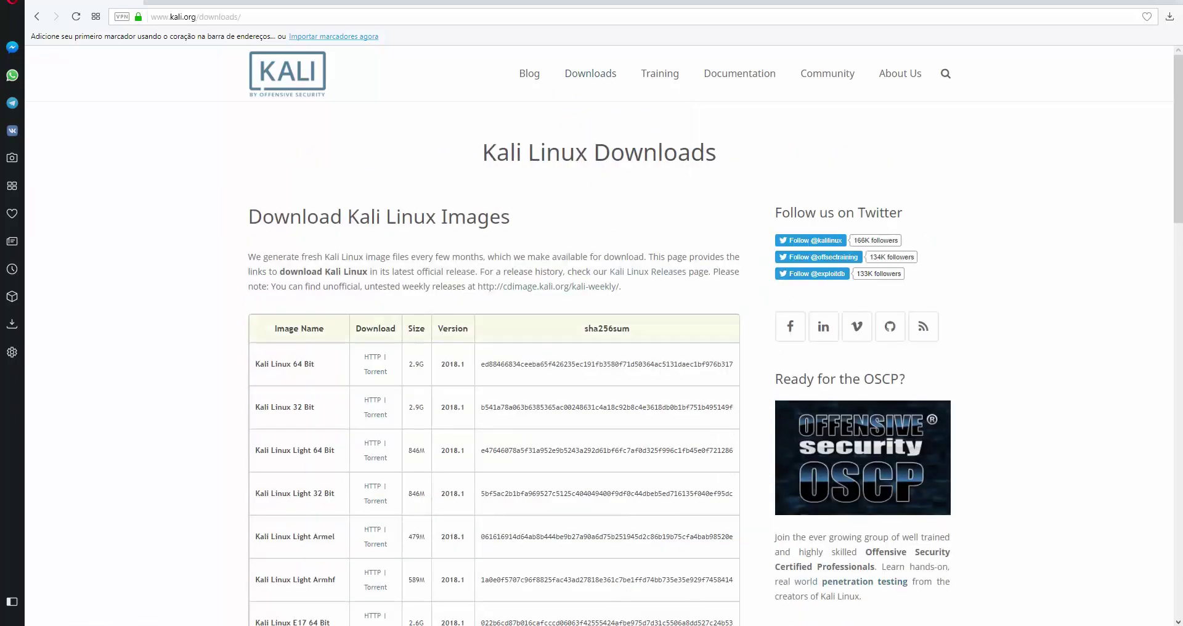
- Look through the table of Kali Linux images, comparing the 64 Bit and 32 Bit entries
{"action": "scroll", "coordinate": [493, 416], "scroll_direction": "down", "scroll_amount": 3}
{"action": "scroll", "coordinate": [493, 416], "scroll_direction": "up", "scroll_amount": 1}
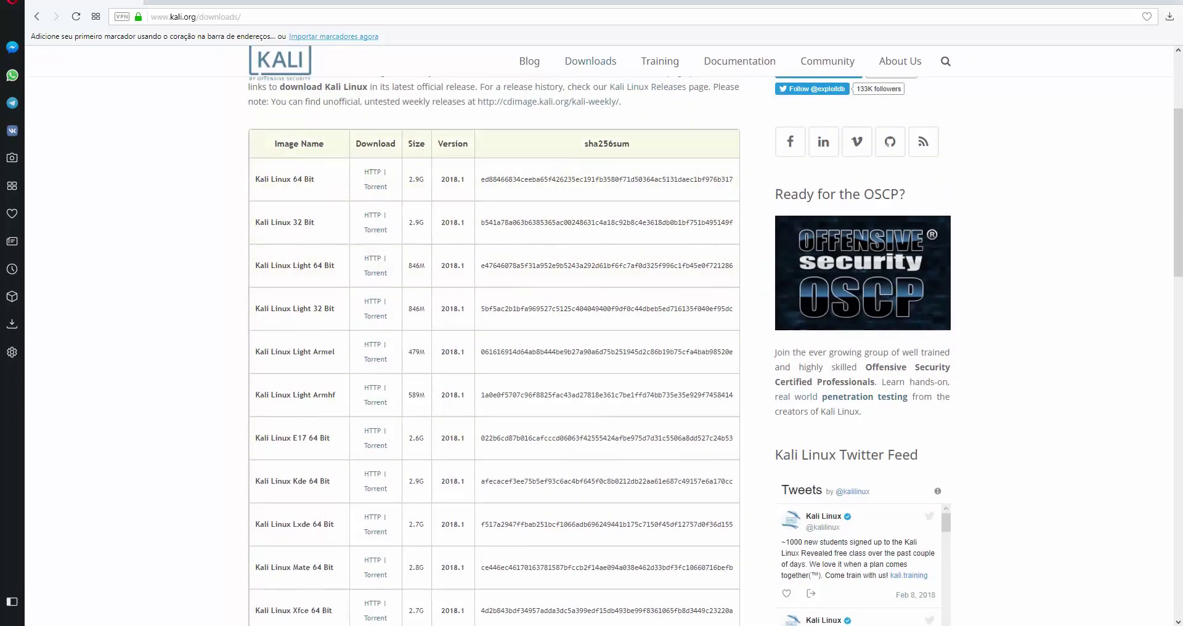
{"action": "scroll", "coordinate": [494, 410], "scroll_direction": "down", "scroll_amount": 1}
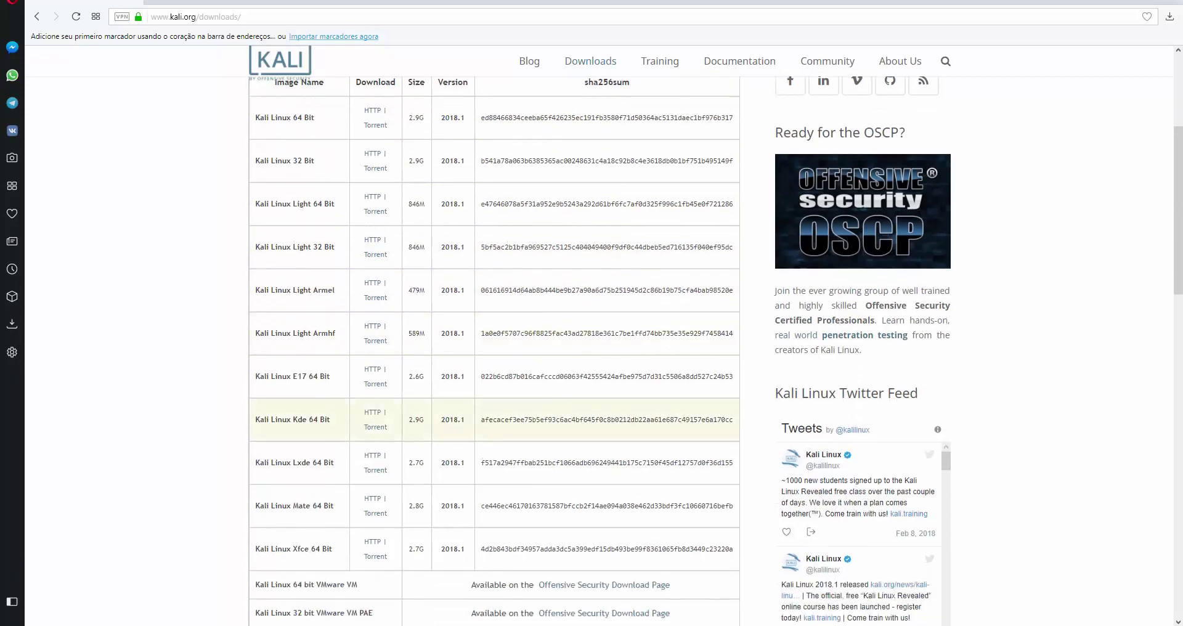
{"action": "scroll", "coordinate": [493, 345], "scroll_direction": "up", "scroll_amount": 2}
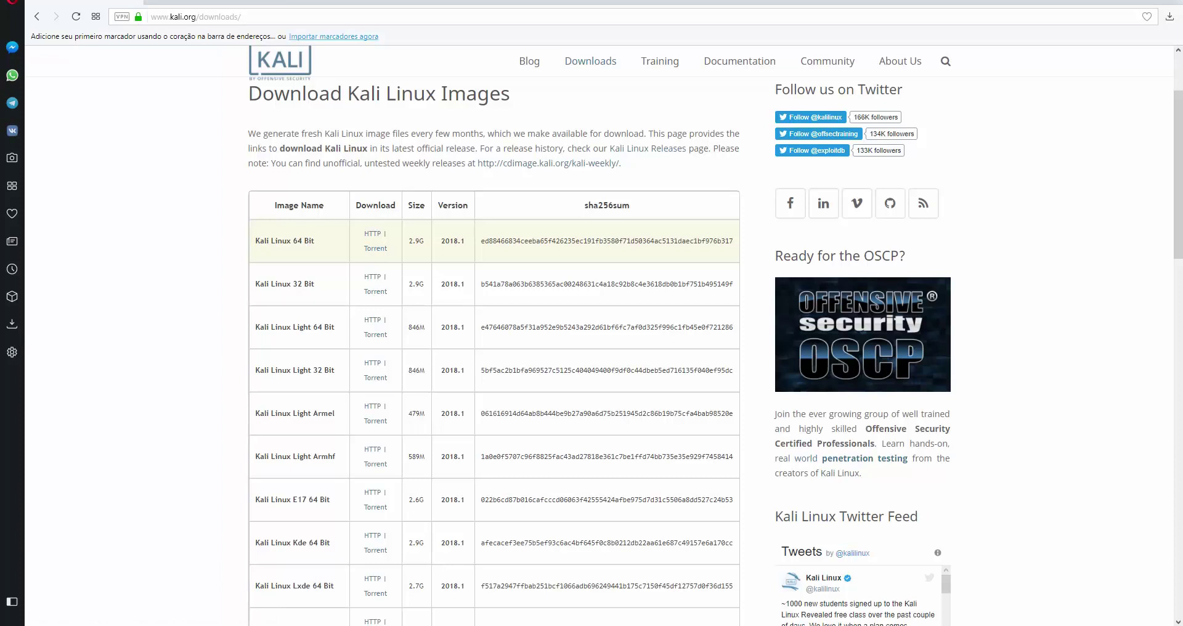
{"action": "left_click_drag", "start_coordinate": [315, 241], "coordinate": [292, 241]}
{"action": "left_click_drag", "start_coordinate": [315, 284], "coordinate": [294, 284]}
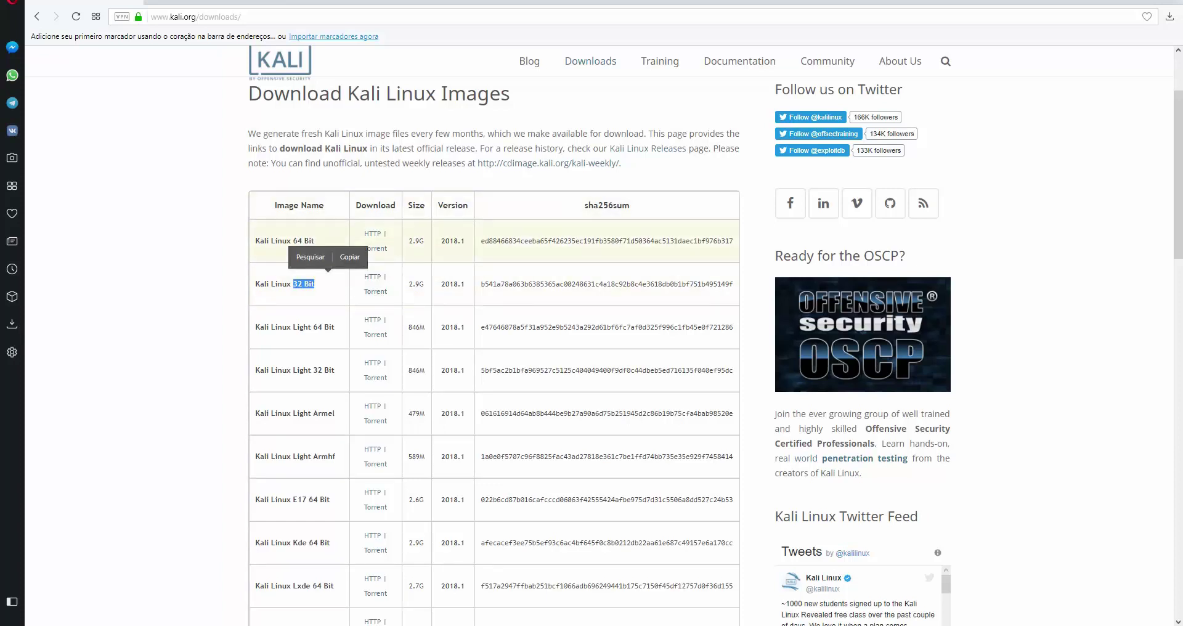
{"action": "left_click", "coordinate": [293, 283]}
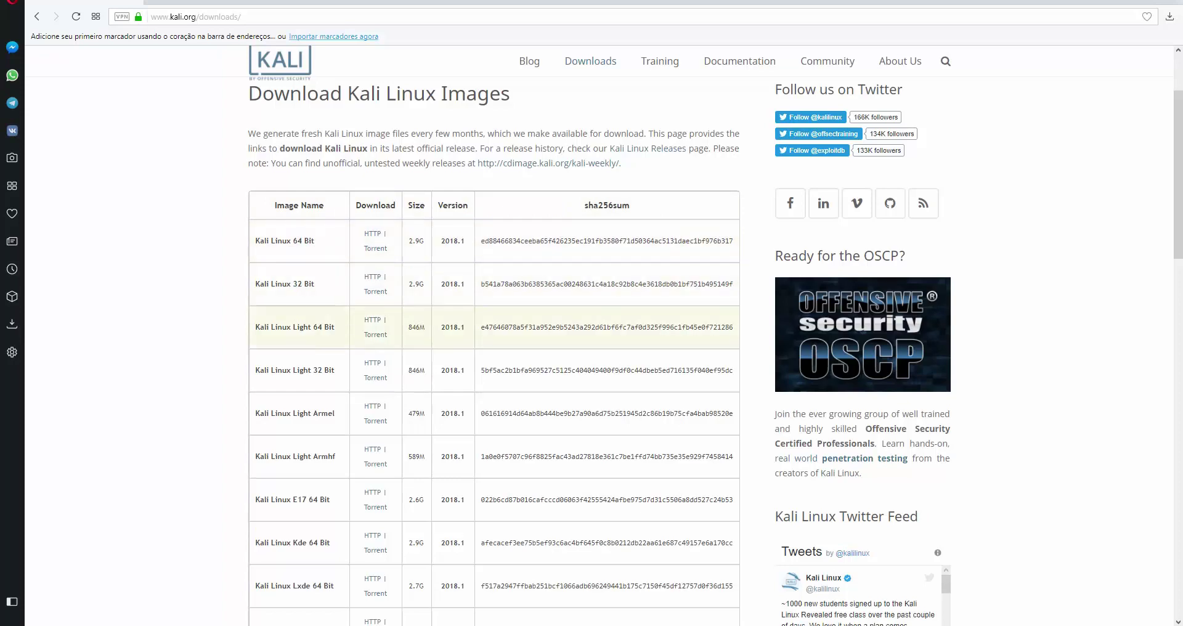
- Start the HTTP download of the Kali Linux 64 Bit 2018.1 image
{"action": "scroll", "coordinate": [375, 422], "scroll_direction": "down", "scroll_amount": 1}
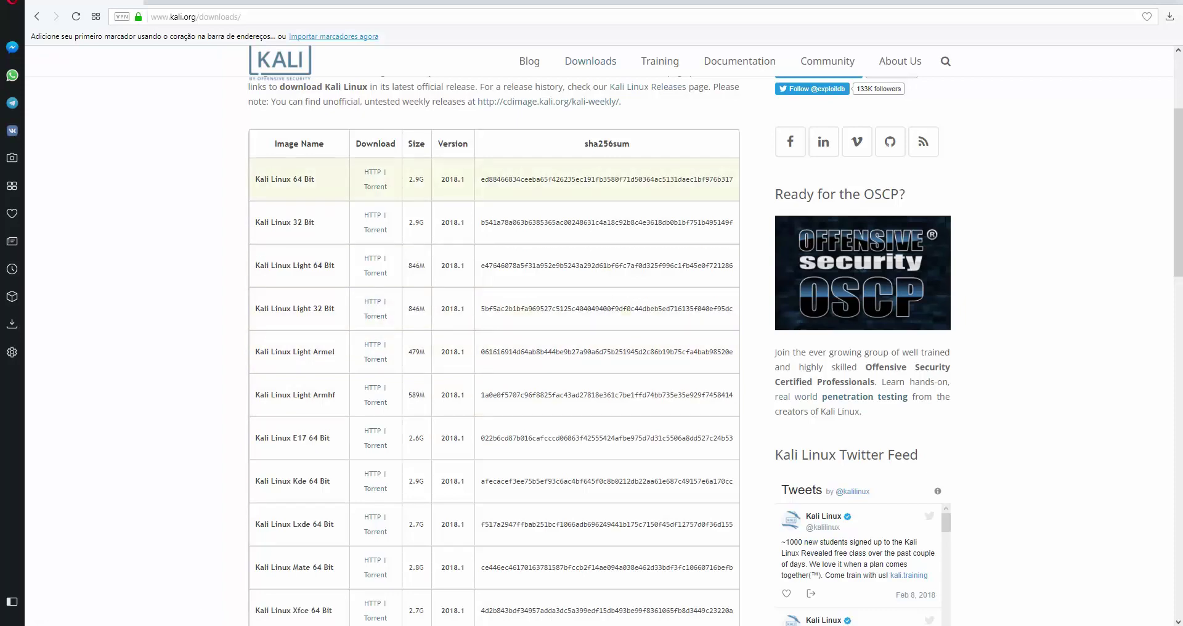
{"action": "left_click", "coordinate": [373, 173]}
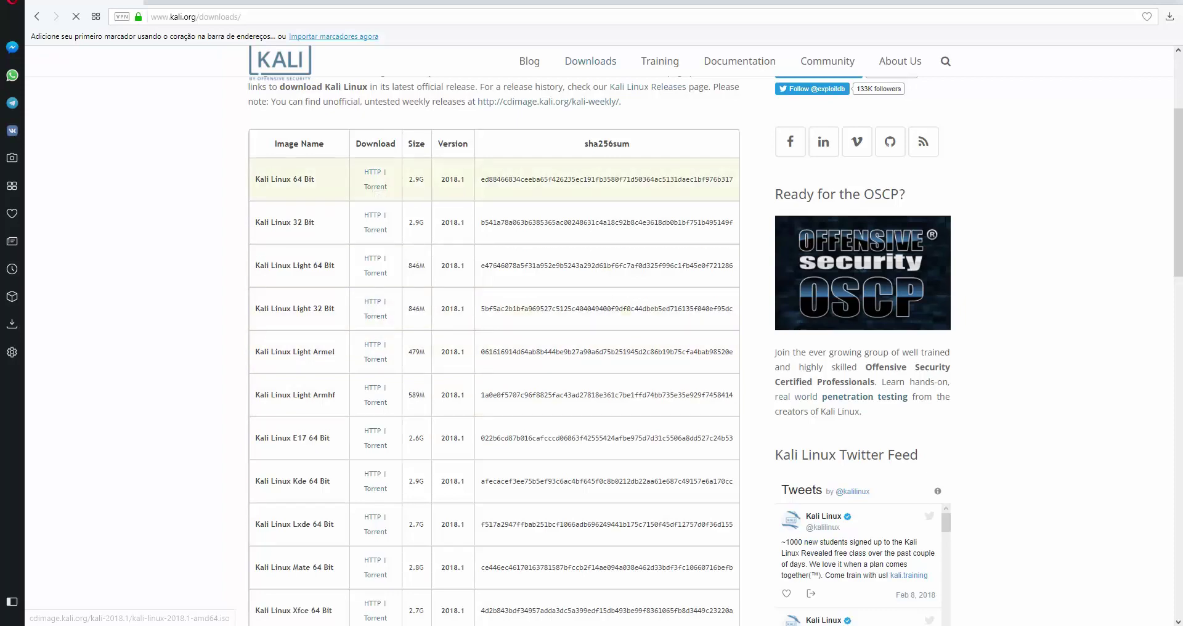